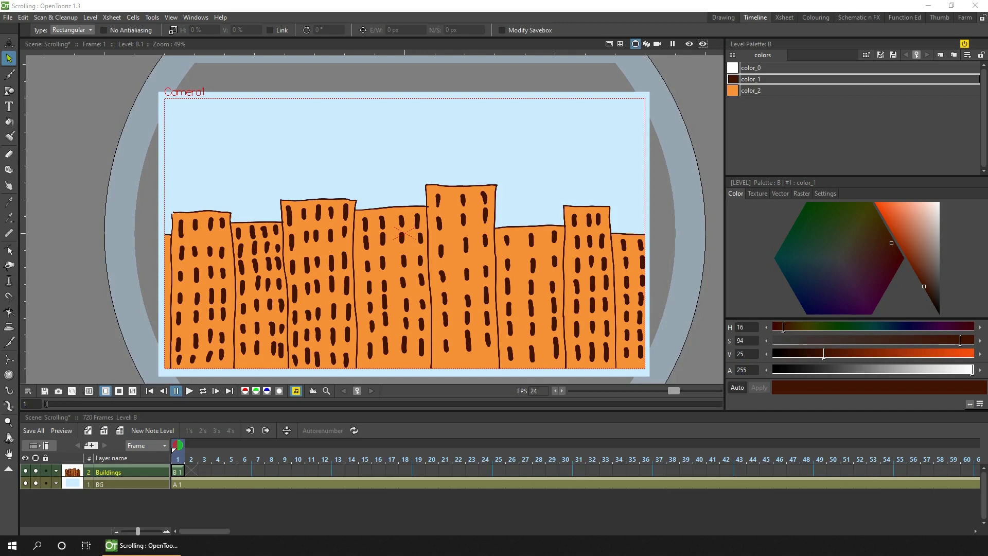
# Insert a new layer above Buildings and paste the buildings drawing into it.
pyautogui.click(177, 472)
pyautogui.click(177, 472)
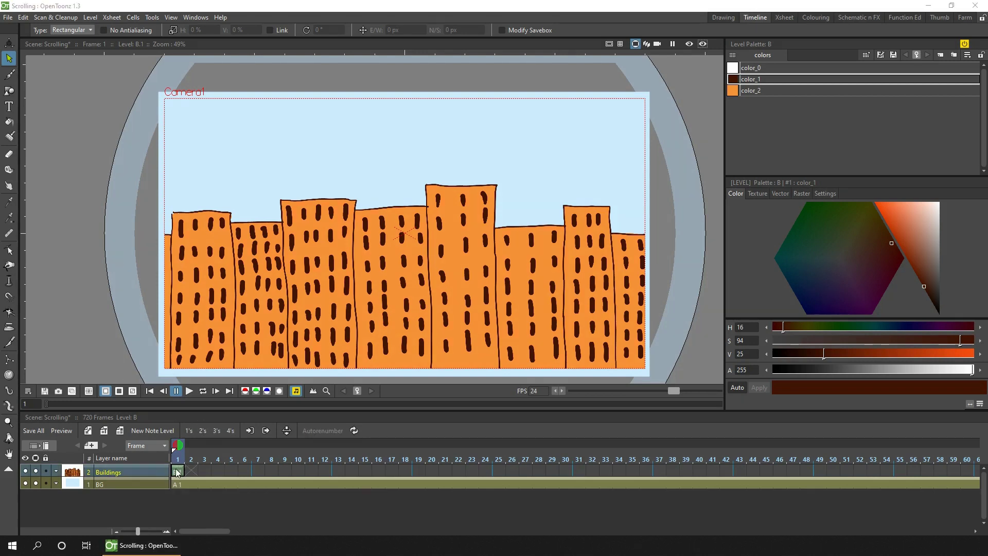
pyautogui.rightClick(137, 472)
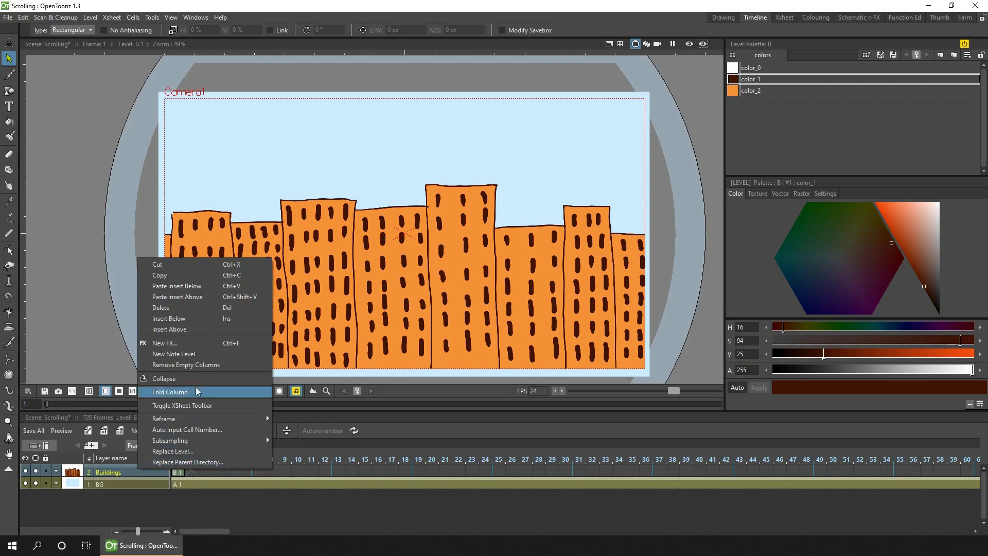
pyautogui.click(221, 329)
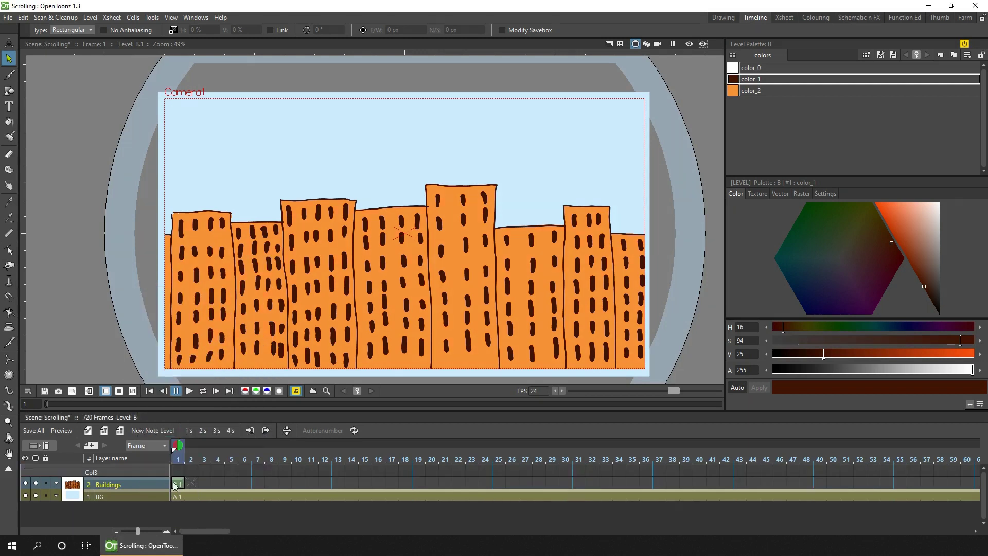
pyautogui.hotkey('ctrl', 'v')
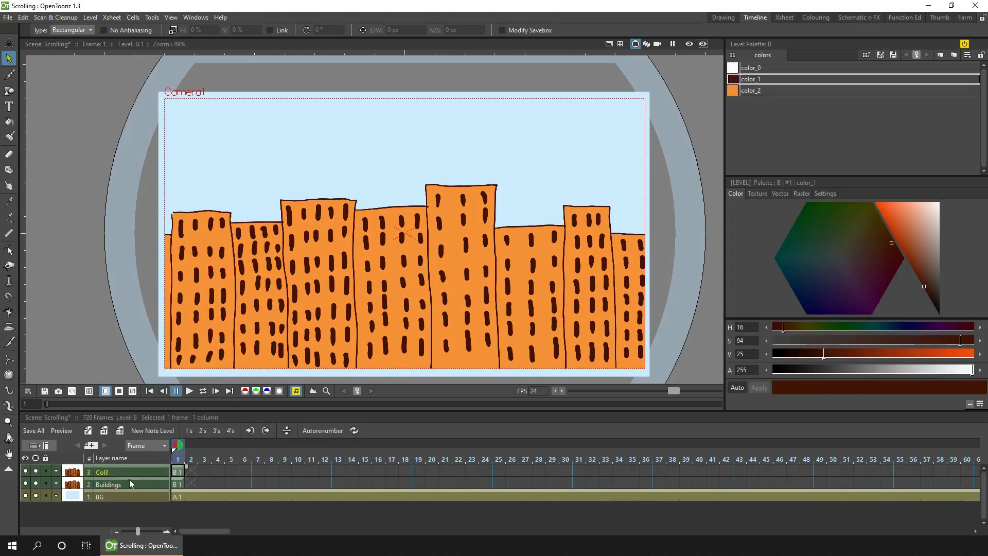
# Rename the layers BuildingsLeft and BuildingsRight and extend both to frame 49.
pyautogui.click(126, 485)
pyautogui.doubleClick(126, 485)
pyautogui.write('Left')
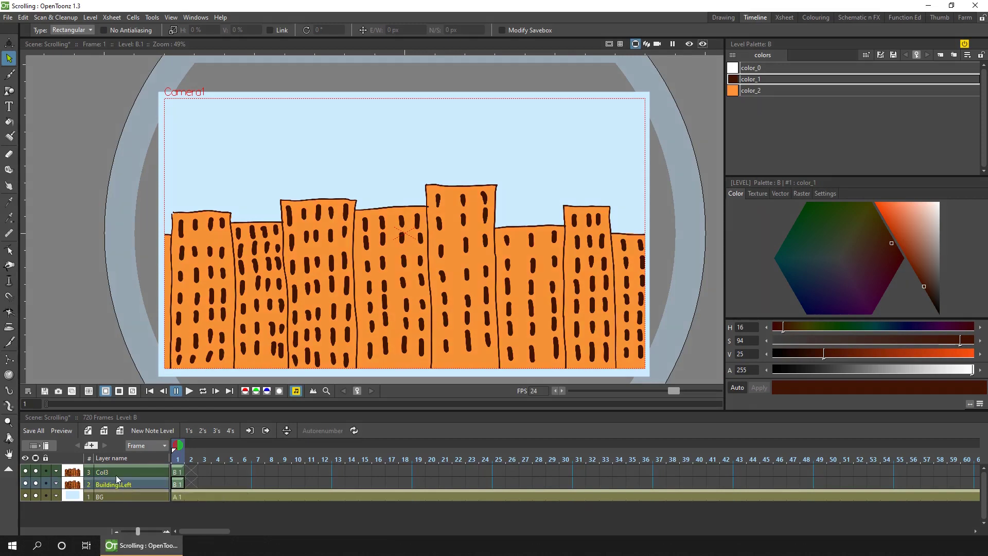
pyautogui.doubleClick(116, 475)
pyautogui.write('BuildingsRight')
pyautogui.press('Return')
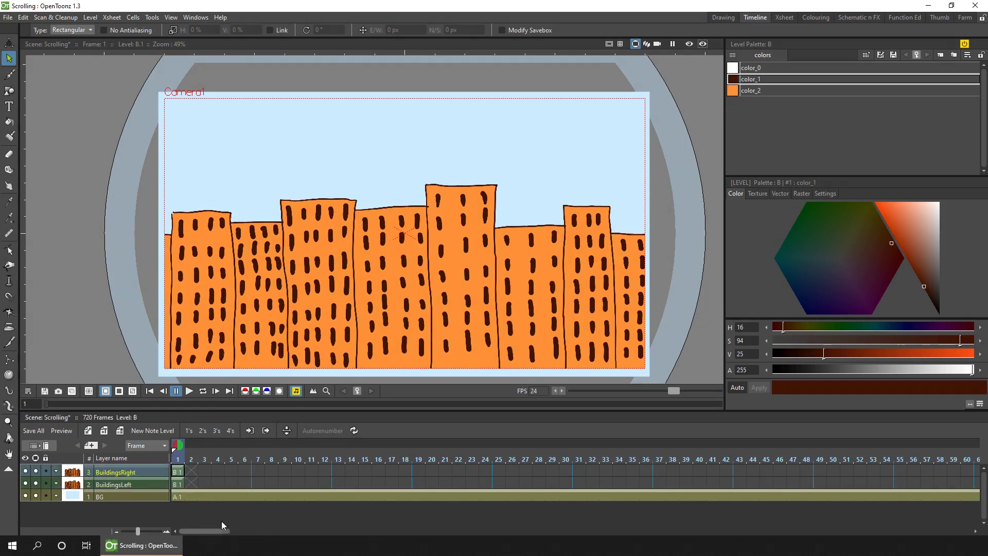
pyautogui.moveTo(178, 474); pyautogui.dragTo(831, 484)
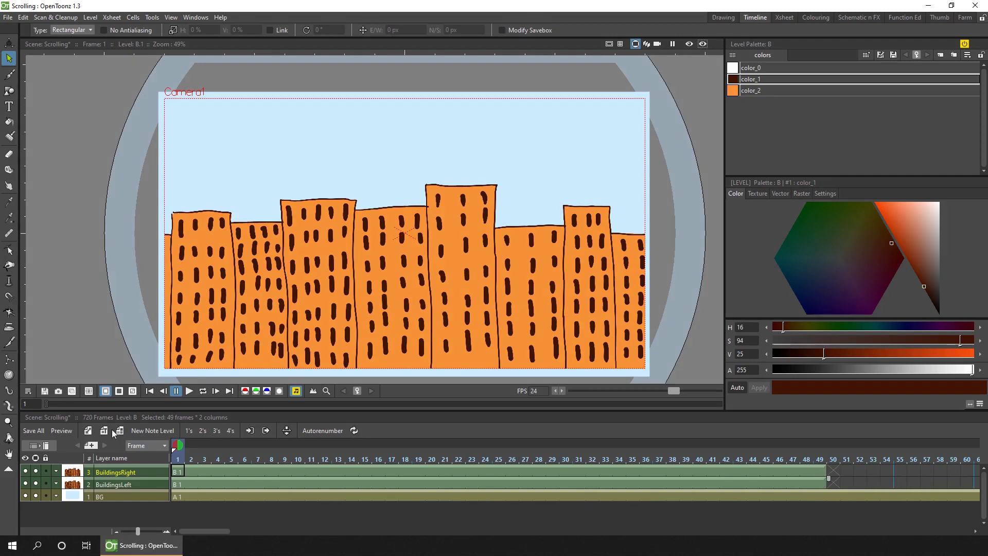
pyautogui.click(105, 432)
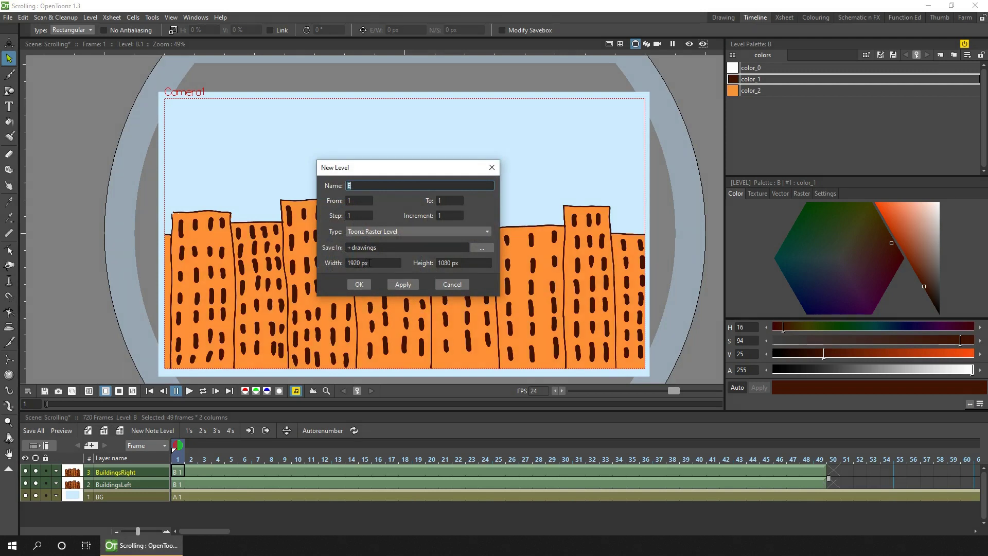
pyautogui.click(359, 285)
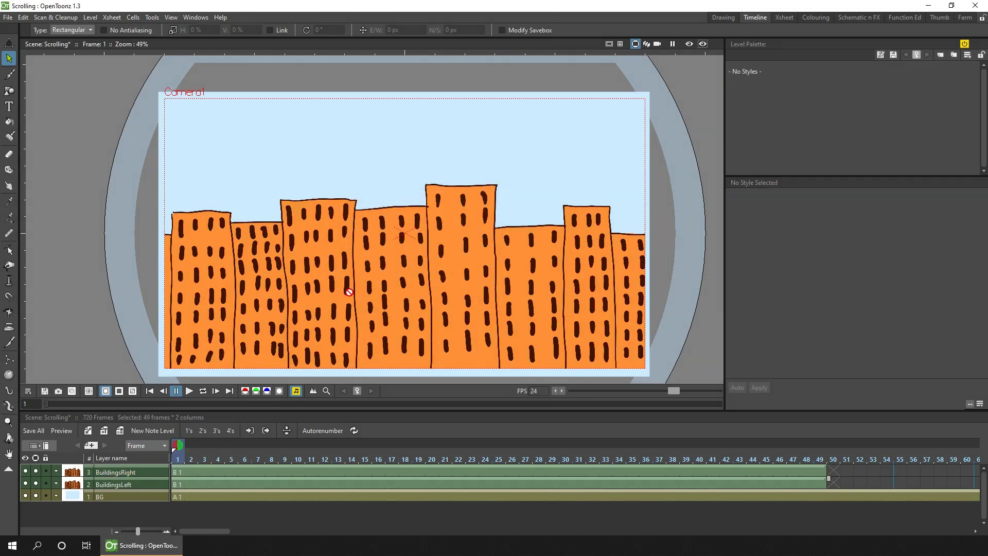
pyautogui.click(175, 471)
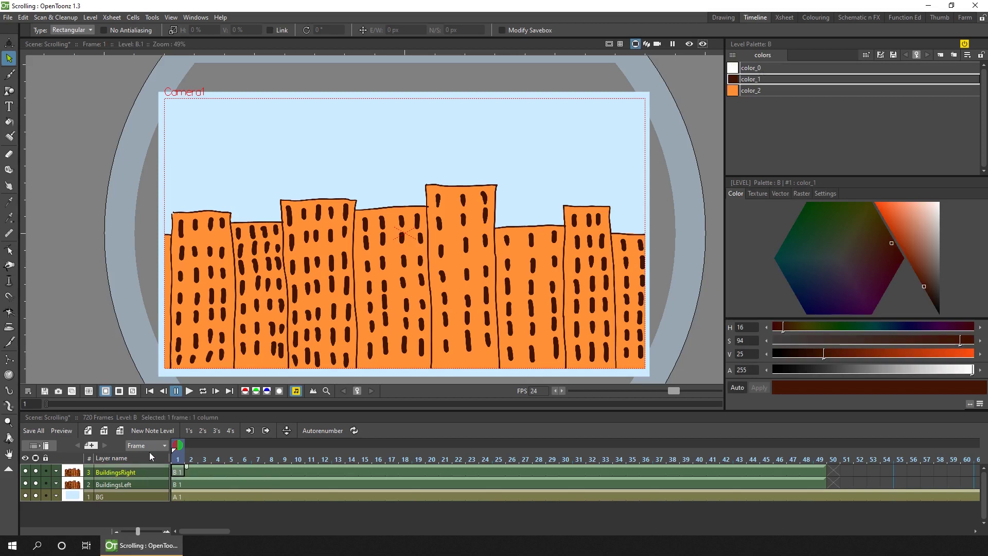
# With the Animate tool, set BuildingsRight's E/W position to 1920 px at frame 1.
pyautogui.click(8, 44)
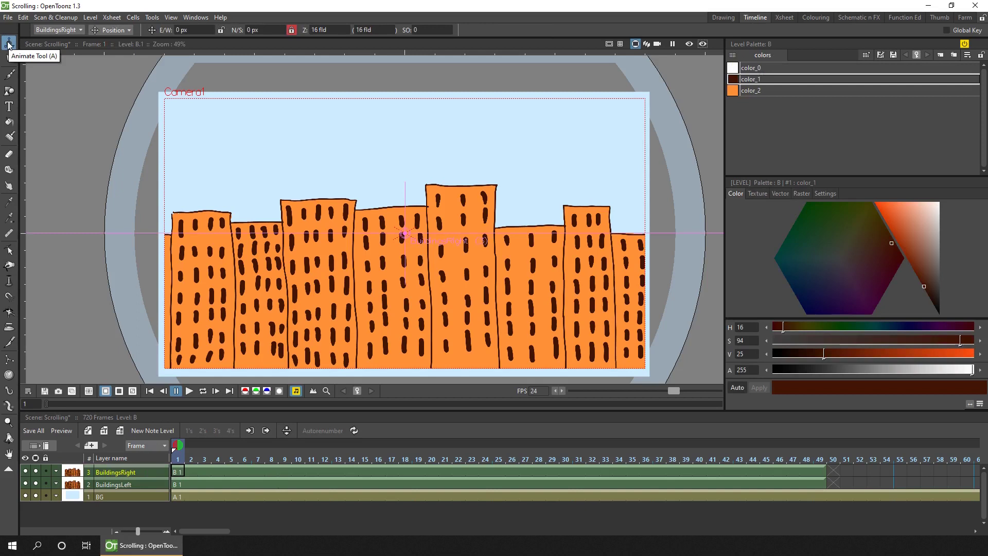
pyautogui.click(194, 30)
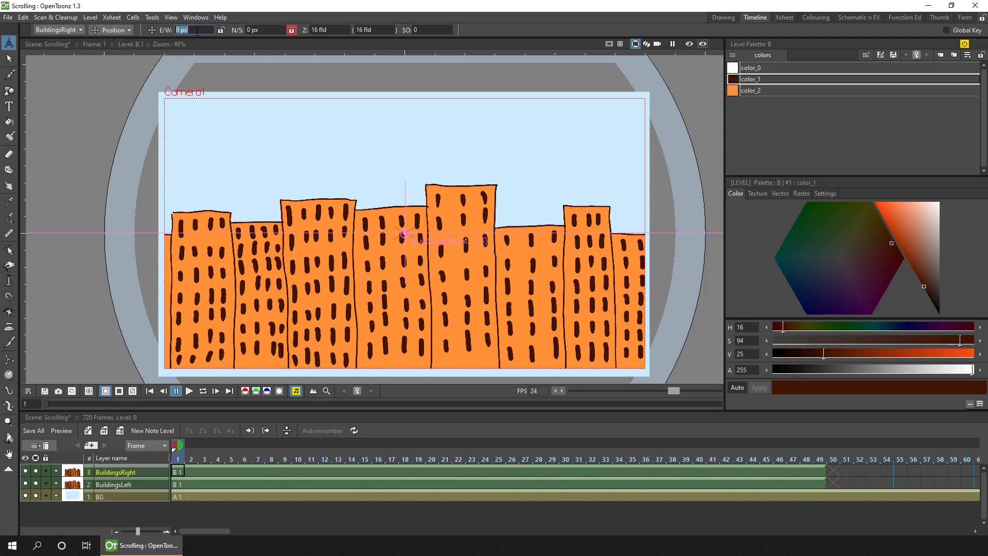
pyautogui.write('1920')
pyautogui.press('Return')
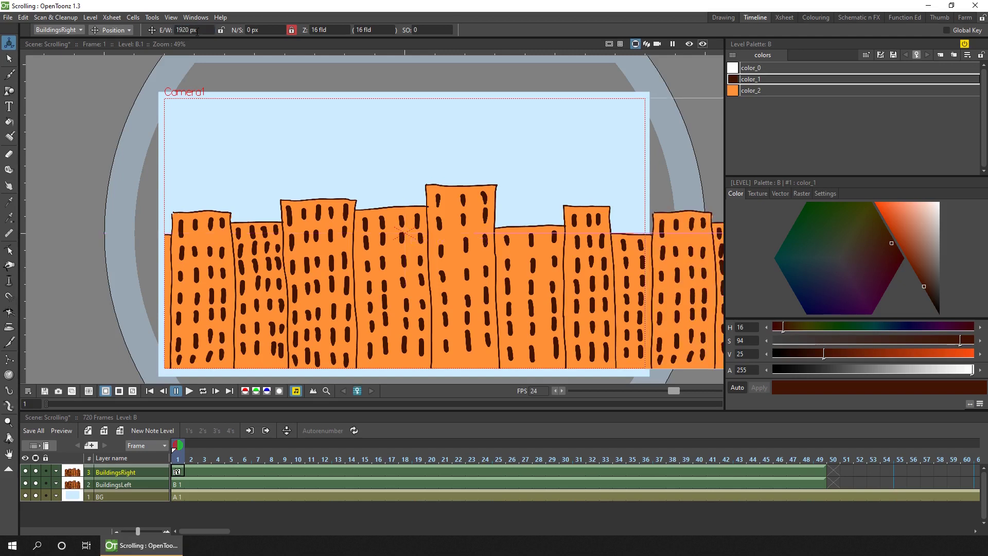
pyautogui.moveTo(609, 299); pyautogui.dragTo(519, 288)
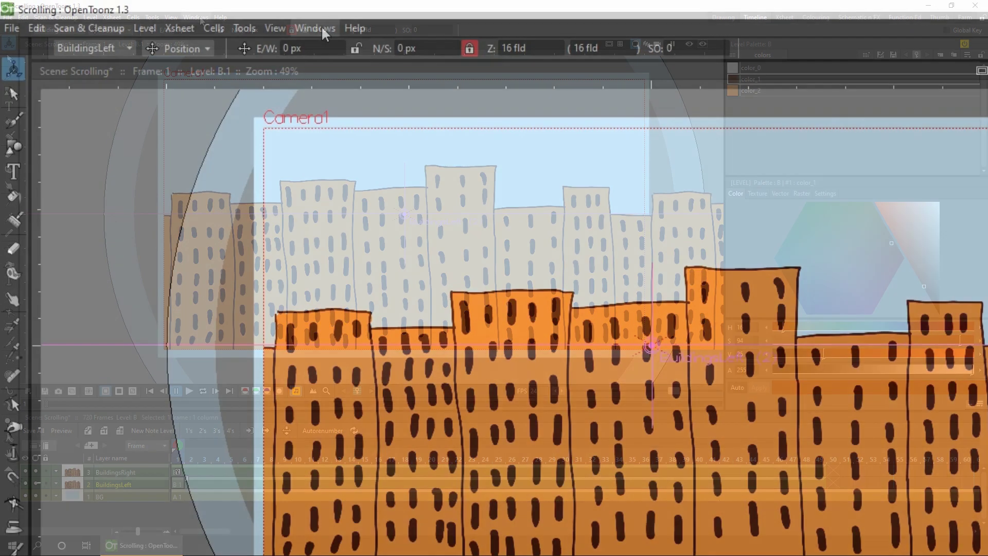
# Open the Stage Schematic and arrange the Table, BuildingsRight and BuildingsLeft nodes.
pyautogui.click(200, 17)
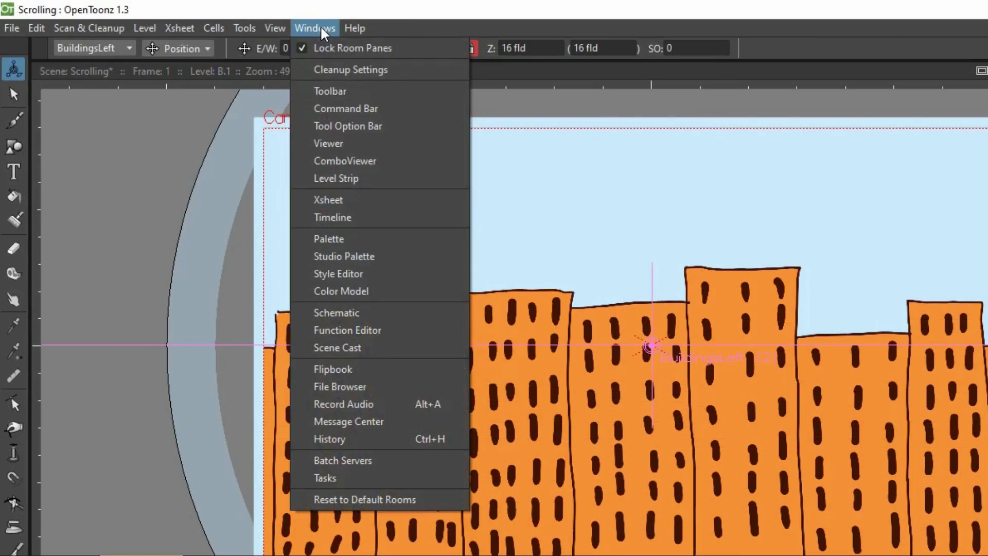
pyautogui.click(358, 312)
pyautogui.moveTo(773, 261); pyautogui.dragTo(661, 185)
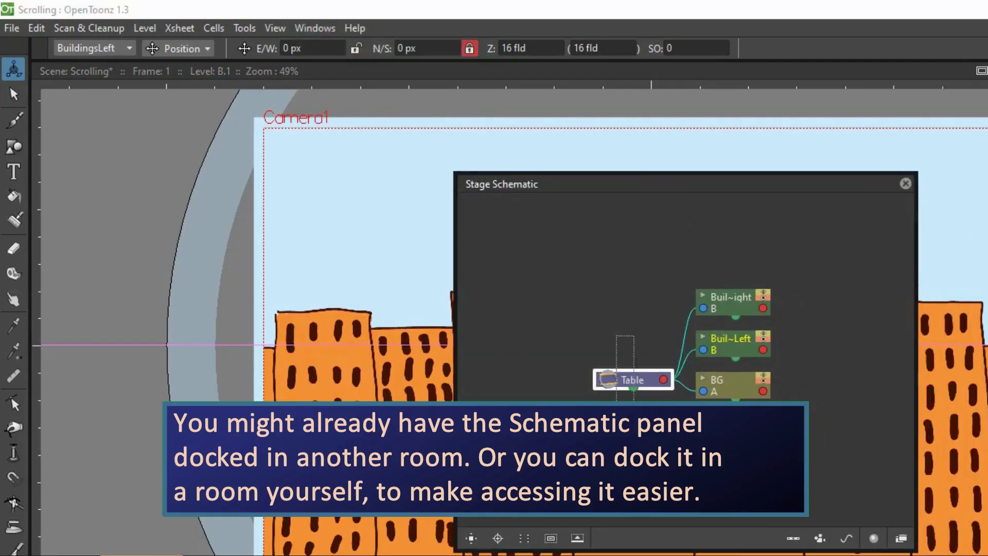
pyautogui.moveTo(638, 383); pyautogui.dragTo(538, 323)
pyautogui.moveTo(723, 303); pyautogui.dragTo(833, 294)
pyautogui.moveTo(732, 341); pyautogui.dragTo(692, 336)
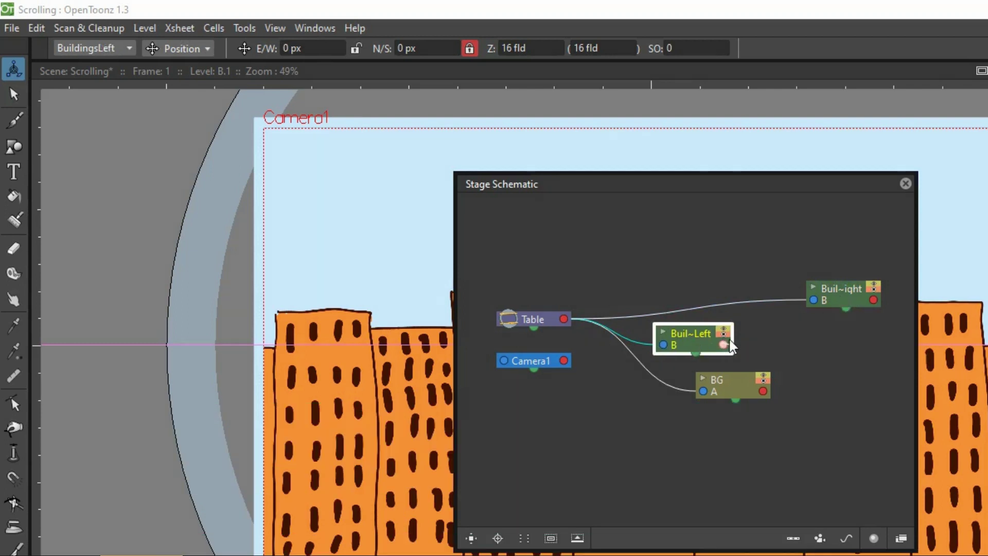
# Link BuildingsRight as a child of BuildingsLeft, tidy the nodes and close the schematic.
pyautogui.moveTo(761, 322); pyautogui.dragTo(847, 334)
pyautogui.moveTo(688, 339); pyautogui.dragTo(714, 325)
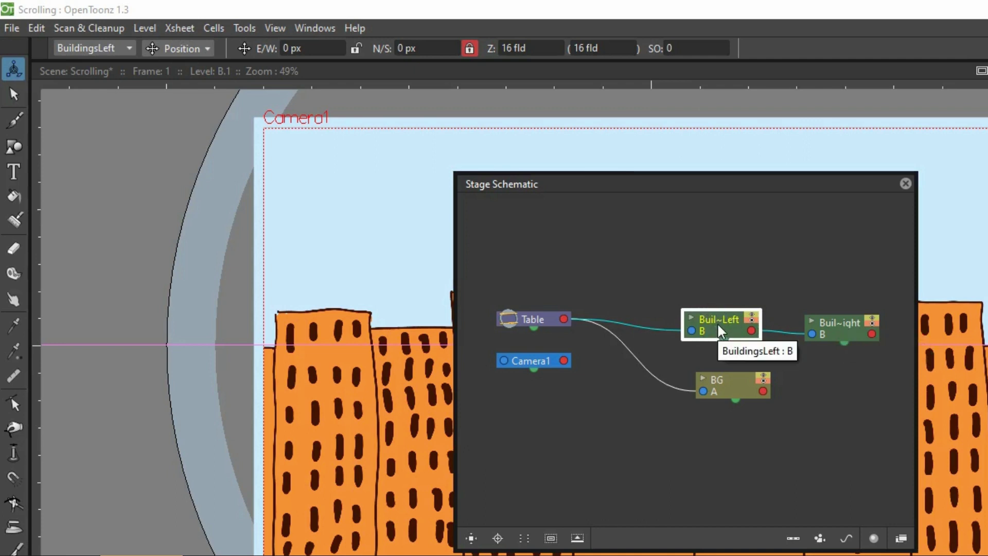
pyautogui.click(905, 184)
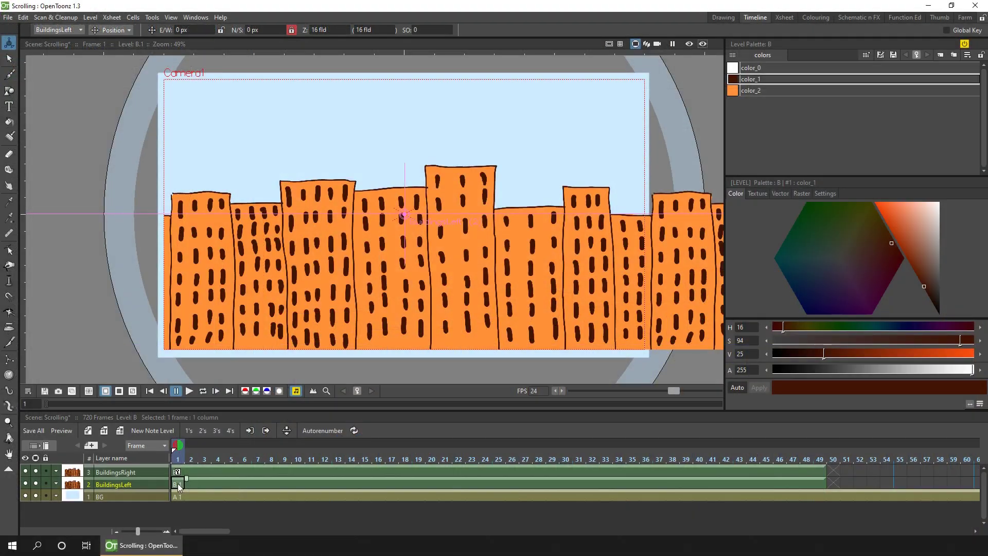
# Key BuildingsLeft's E/W position at 0 px on frame 1, undoing a stray drag.
pyautogui.click(178, 486)
pyautogui.moveTo(441, 294)
pyautogui.mouseDown()
pyautogui.moveTo(202, 299)
pyautogui.moveTo(472, 283)
pyautogui.moveTo(432, 278)
pyautogui.mouseUp()
pyautogui.hotkey('ctrl', 'z')
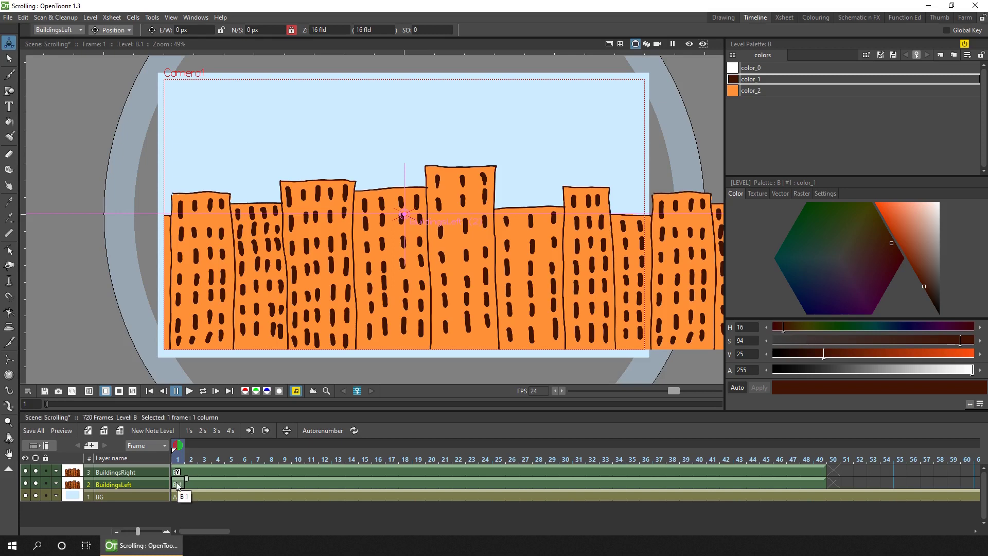
pyautogui.click(200, 31)
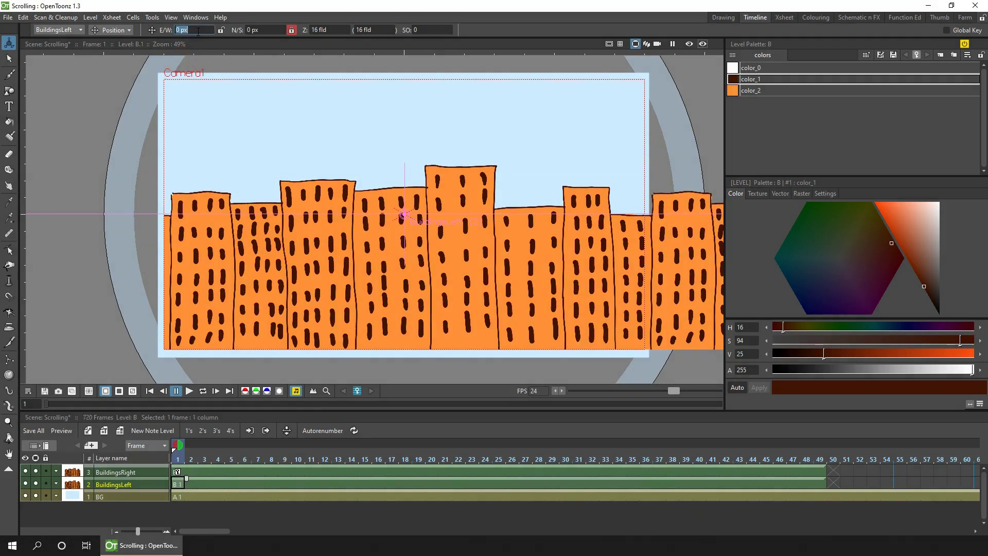
pyautogui.press('Return')
# Add a frame-49 key on BuildingsLeft with the E/W position at -1920 px.
pyautogui.click(821, 483)
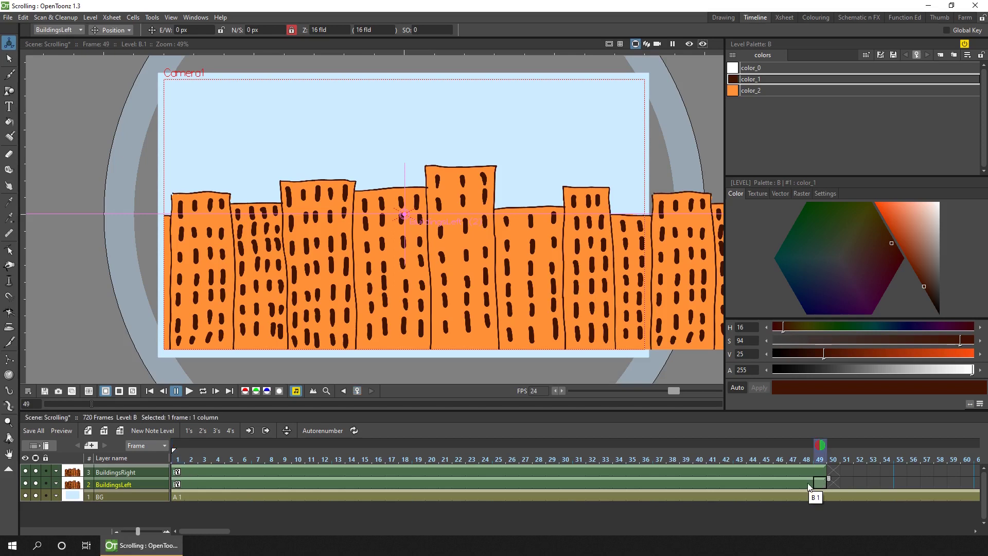
pyautogui.moveTo(606, 287); pyautogui.dragTo(170, 290)
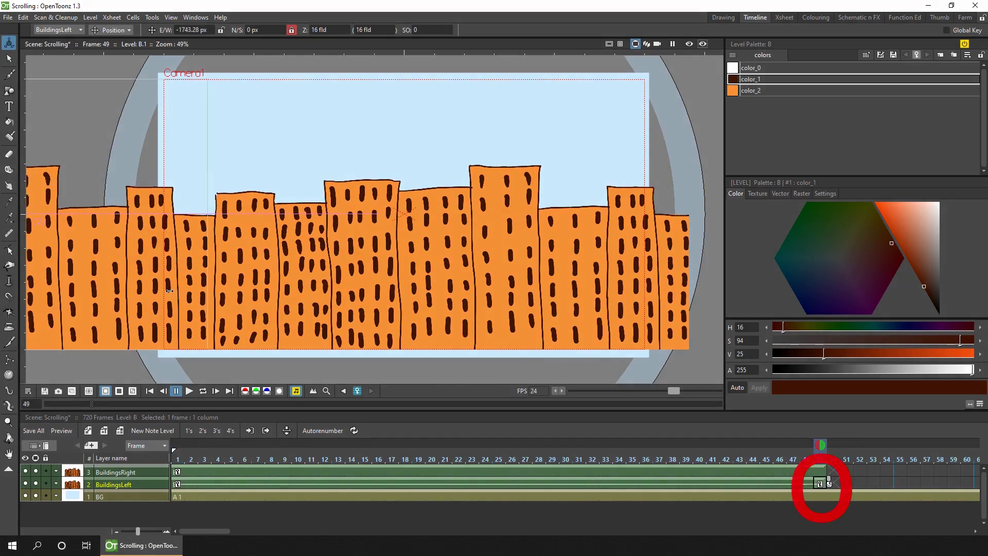
pyautogui.click(209, 30)
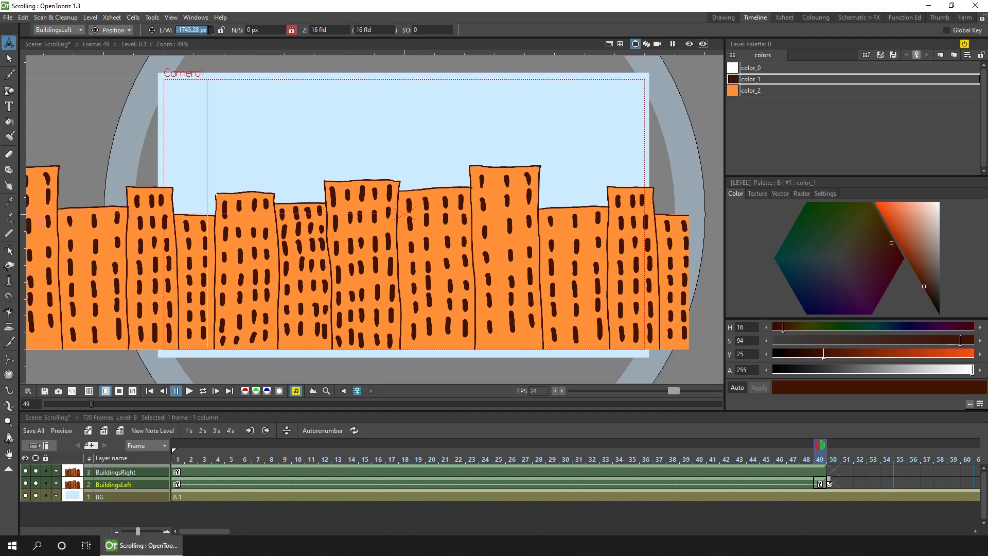
pyautogui.write('-1920')
pyautogui.press('Return')
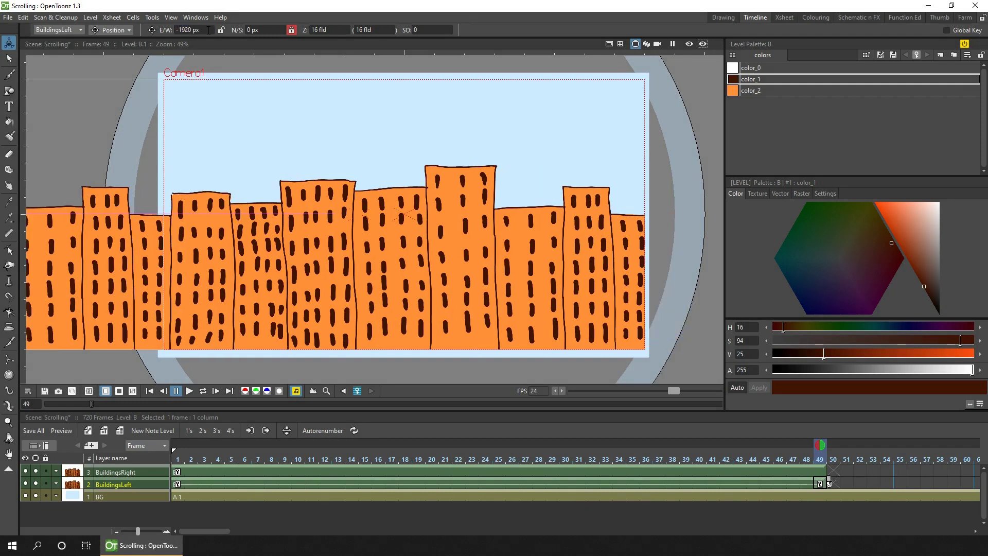
pyautogui.click(184, 451)
# Compare frames 1 and 49, then inspect BuildingsLeft's E/W value at frame 48 (-1880 px).
pyautogui.click(826, 451)
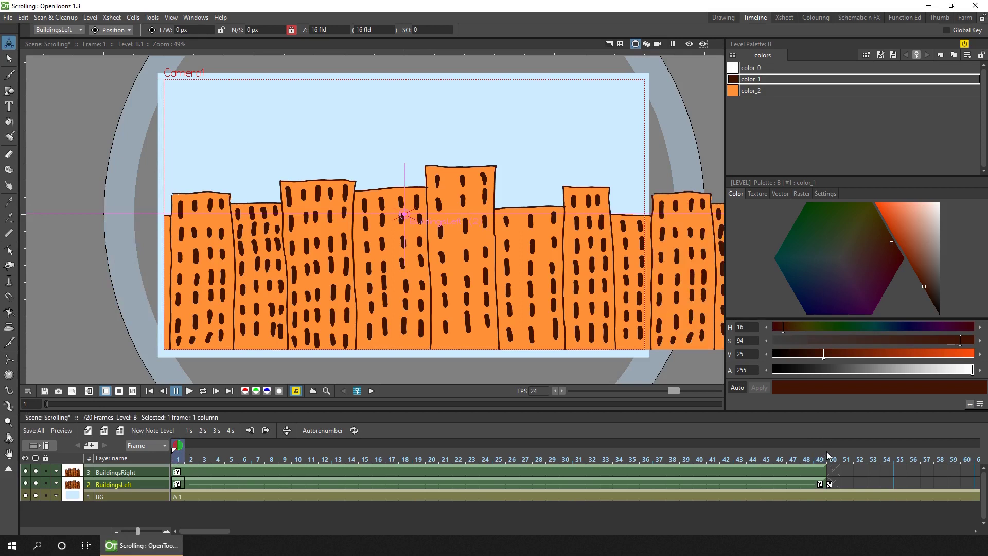
pyautogui.click(185, 452)
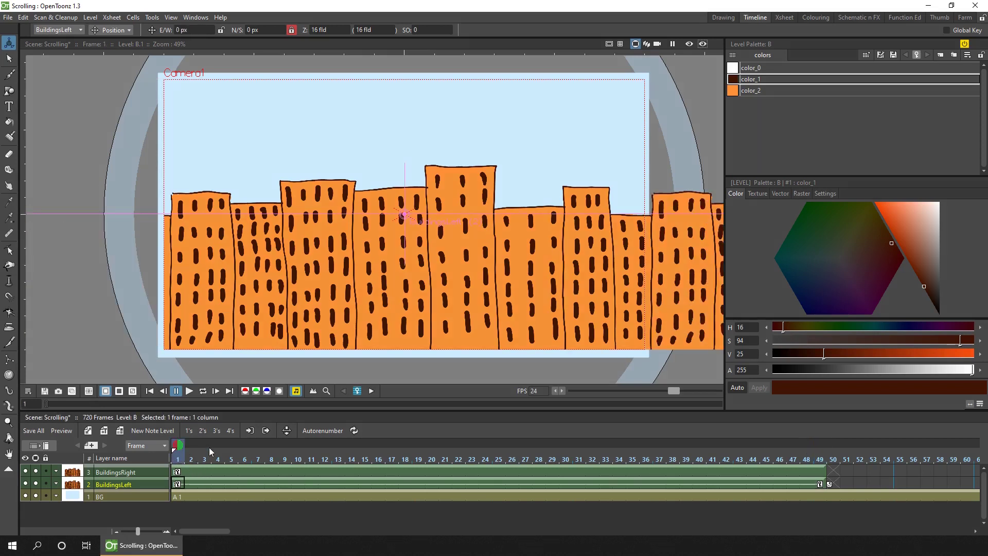
pyautogui.click(820, 458)
pyautogui.click(178, 459)
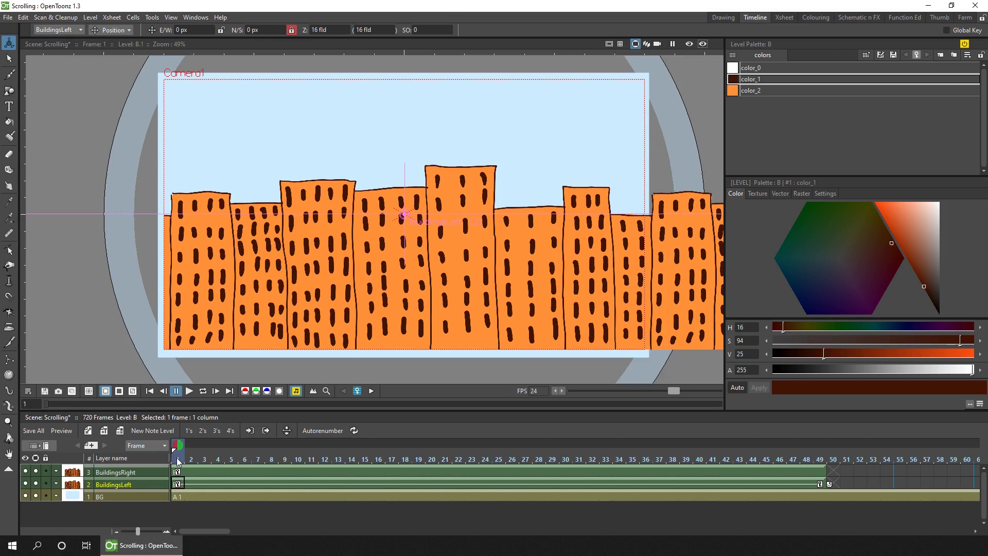
pyautogui.click(811, 485)
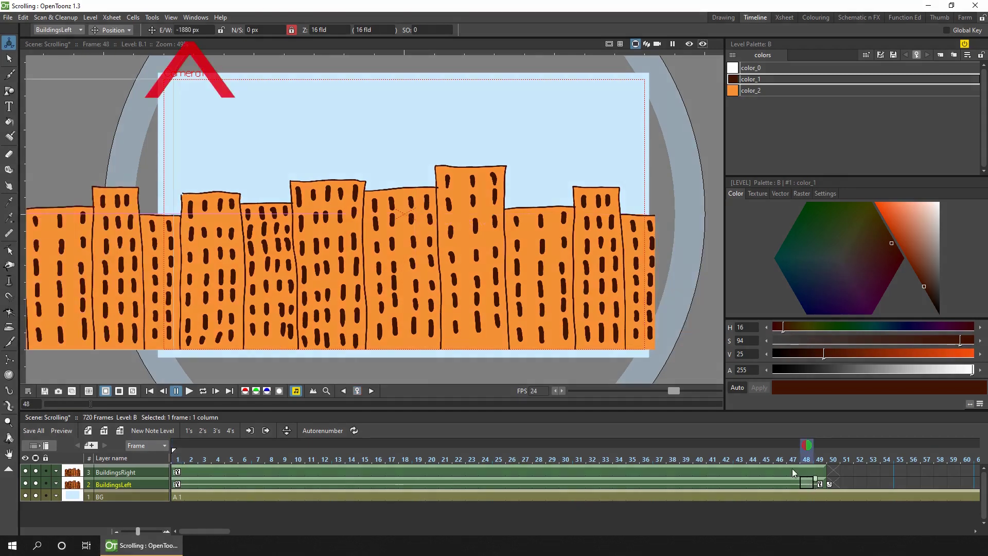
pyautogui.click(205, 31)
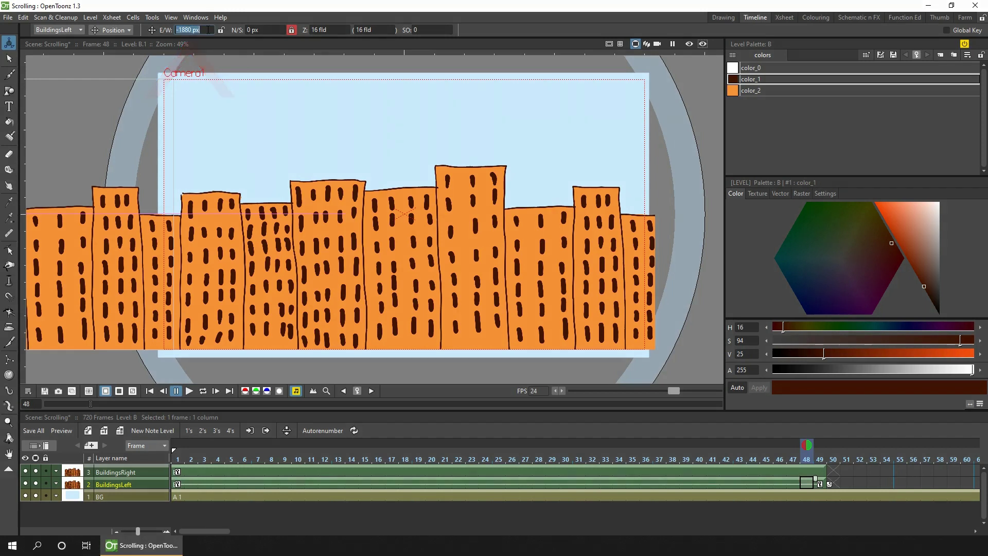
# Key BuildingsLeft at -1880 px on frame 48 and remove the frame-49 key.
pyautogui.press('Return')
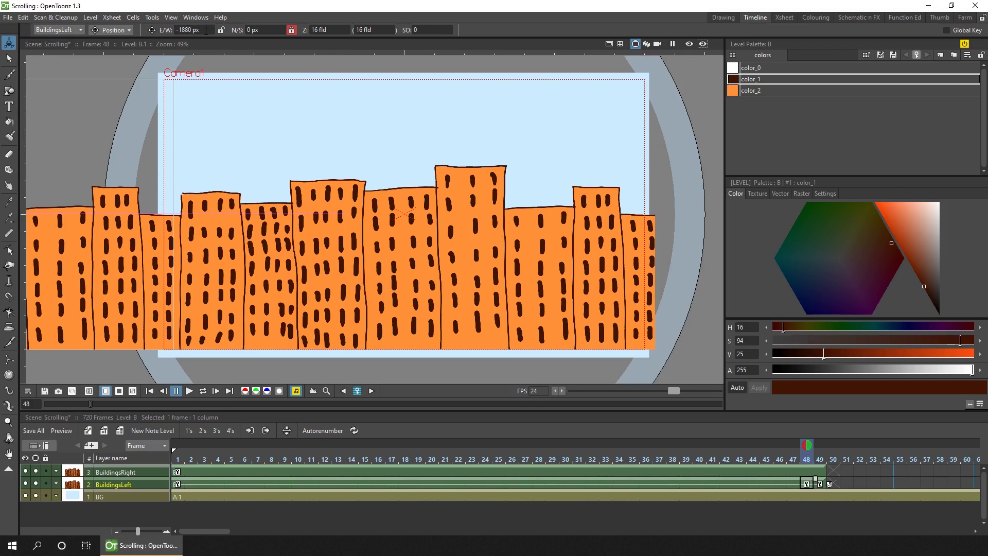
pyautogui.click(820, 485)
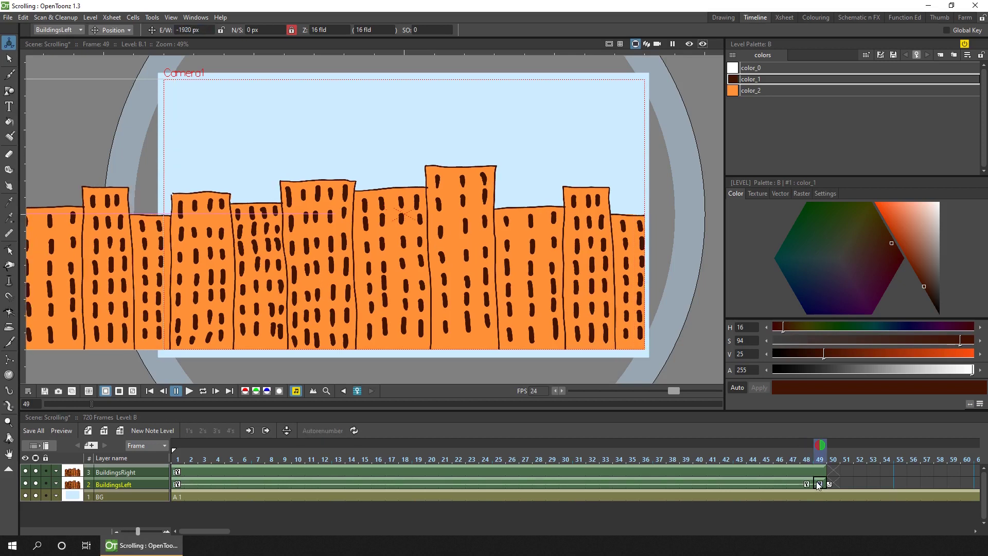
pyautogui.hotkey('ctrl', 'z')
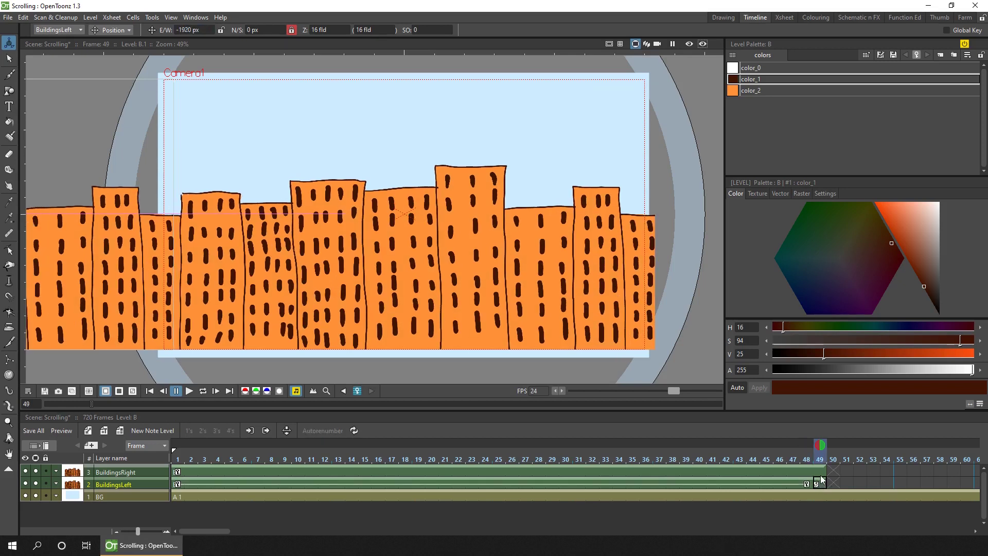
# Set auto markers for frames 1–48 and loop-play the scroll to check it.
pyautogui.click(808, 458)
pyautogui.rightClick(807, 458)
pyautogui.click(857, 283)
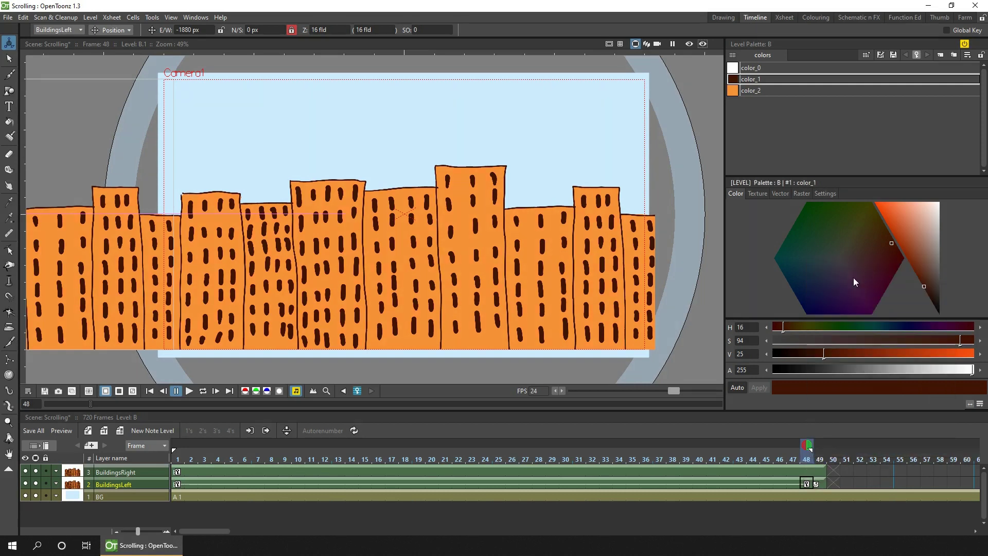
pyautogui.click(203, 391)
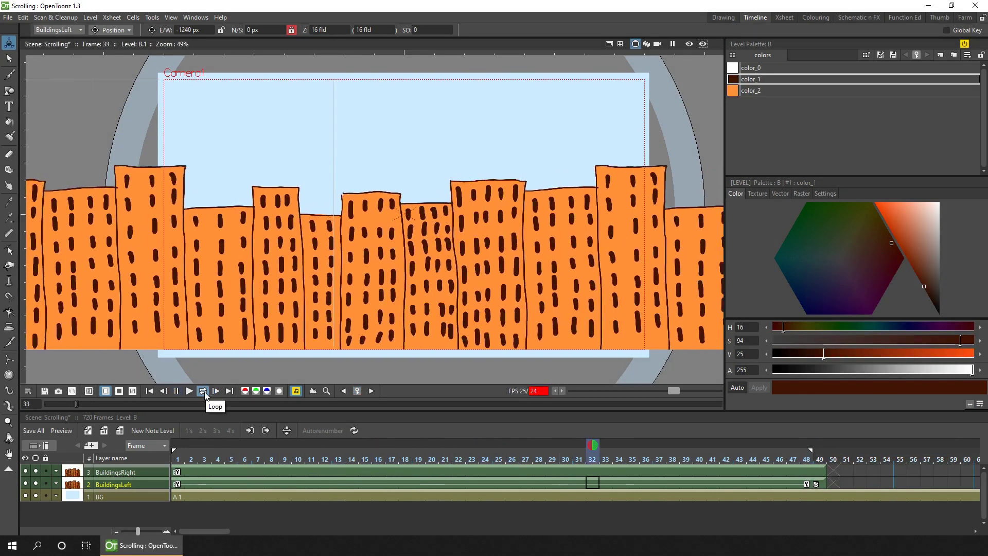
pyautogui.click(177, 391)
pyautogui.click(150, 391)
pyautogui.moveTo(183, 472); pyautogui.dragTo(820, 483)
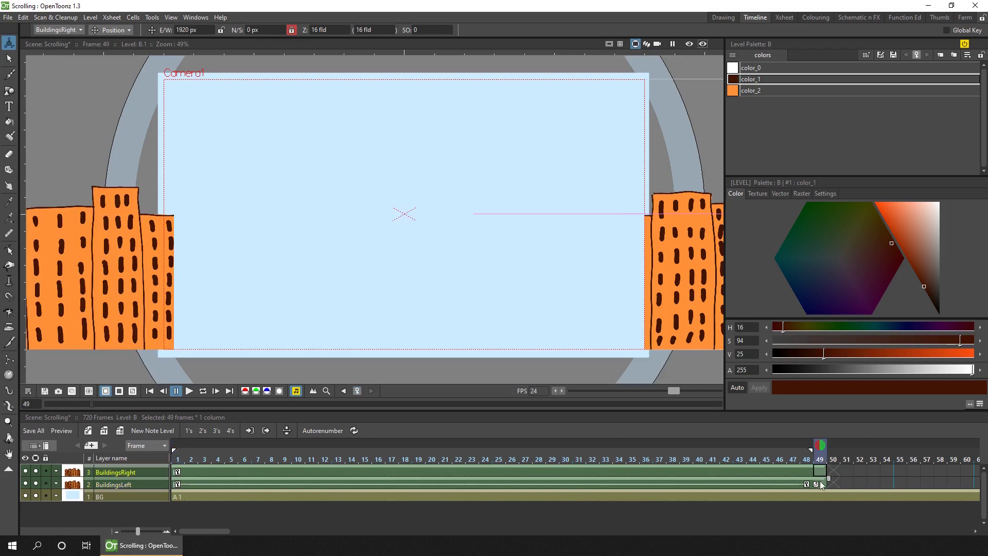
# Clear the frame-49 cells, then collapse BuildingsRight and BuildingsLeft into one sub-xsheet column.
pyautogui.press('Delete')
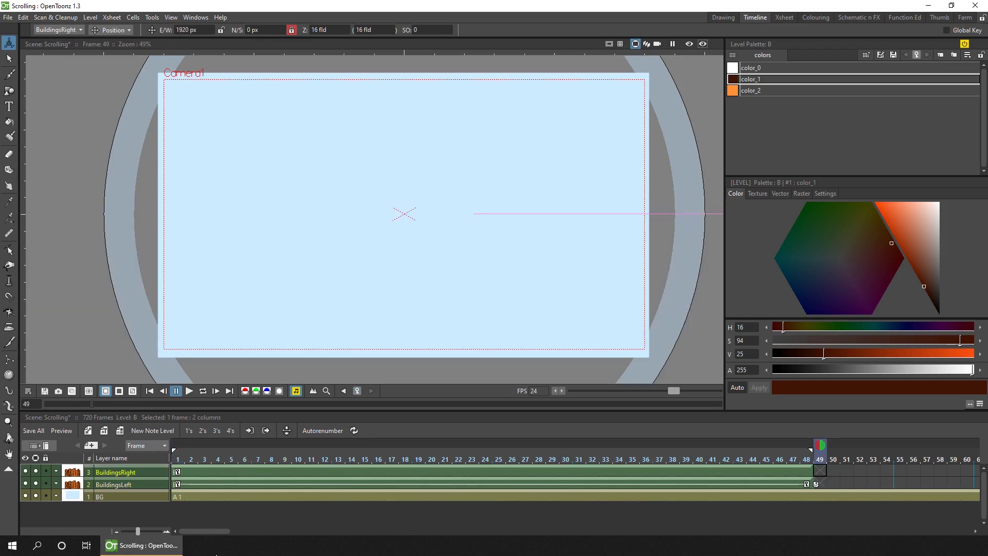
pyautogui.click(142, 472)
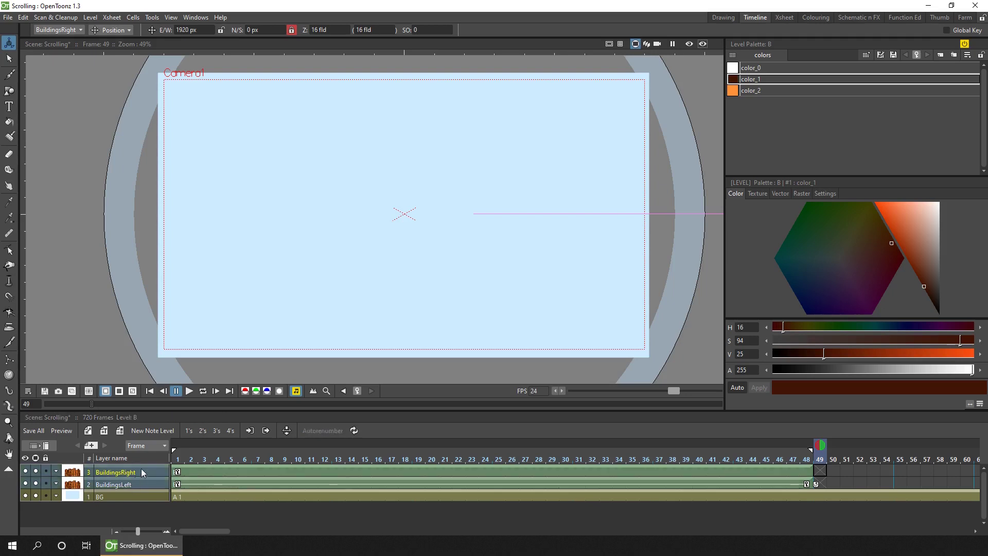
pyautogui.click(140, 481)
pyautogui.rightClick(139, 480)
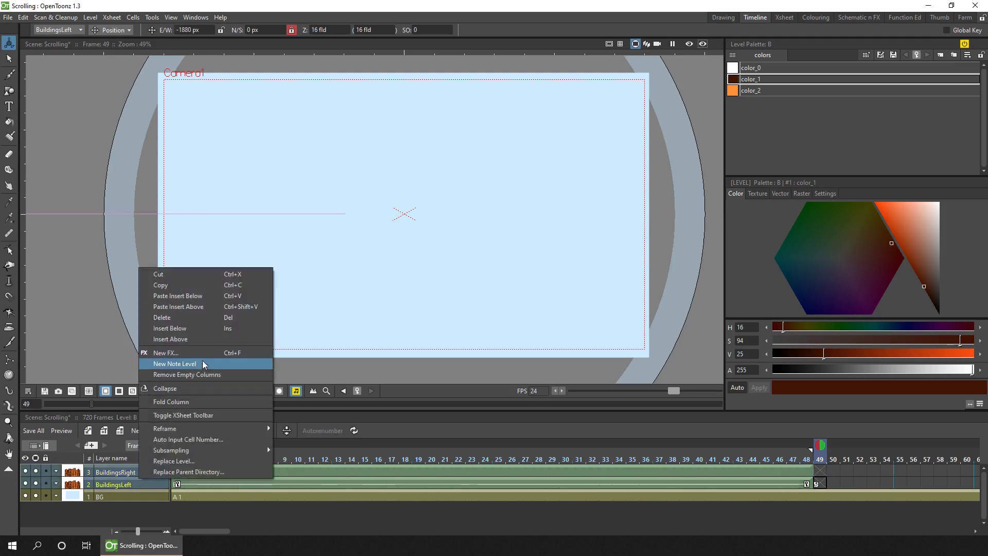
pyautogui.click(201, 392)
pyautogui.click(467, 295)
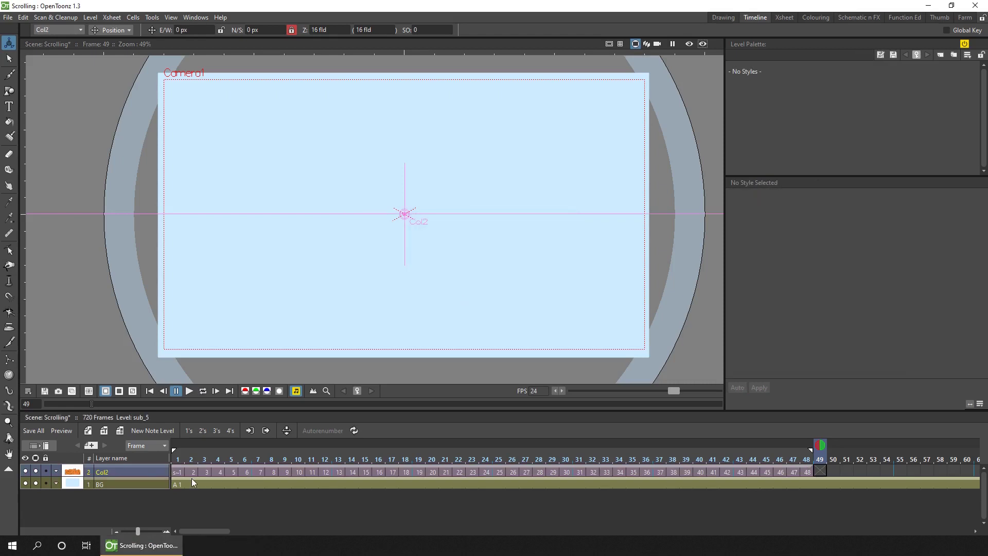
# Repeat Col2's 48 cells 9 times up to frame 480 with Edit Cell Numbers > Repeat.
pyautogui.click(525, 469)
pyautogui.rightClick(523, 471)
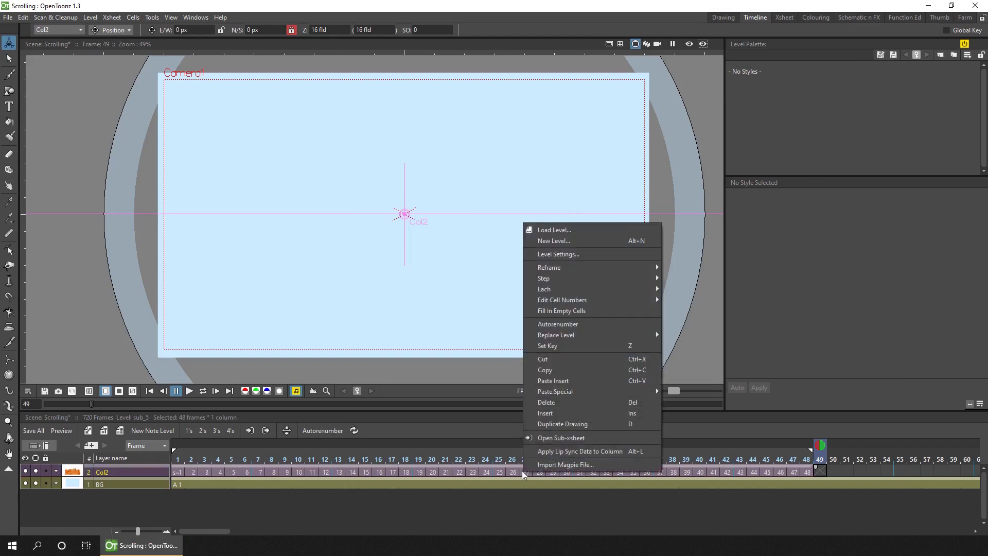
pyautogui.moveTo(597, 299)
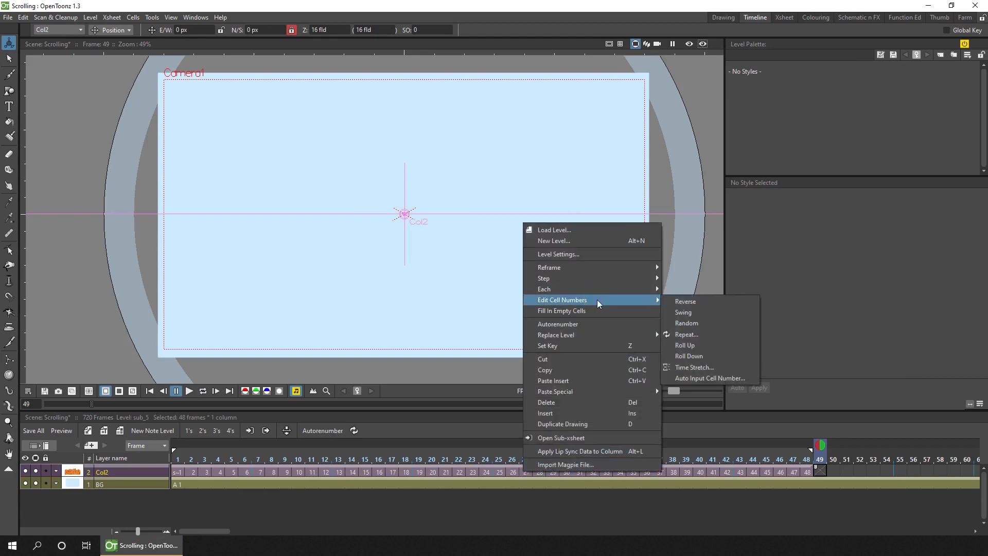
pyautogui.click(713, 335)
pyautogui.doubleClick(503, 282)
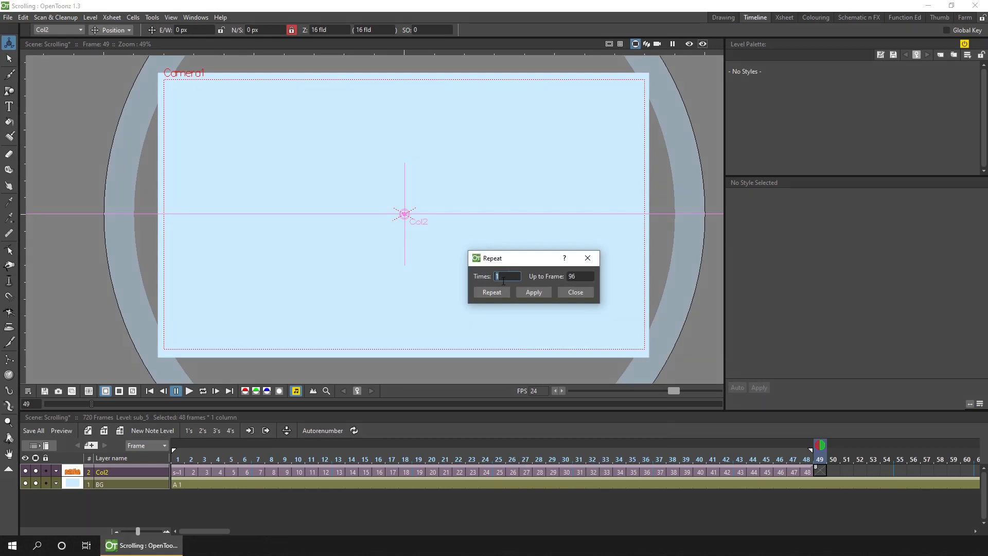
pyautogui.write('9')
pyautogui.press('Tab')
pyautogui.click(491, 292)
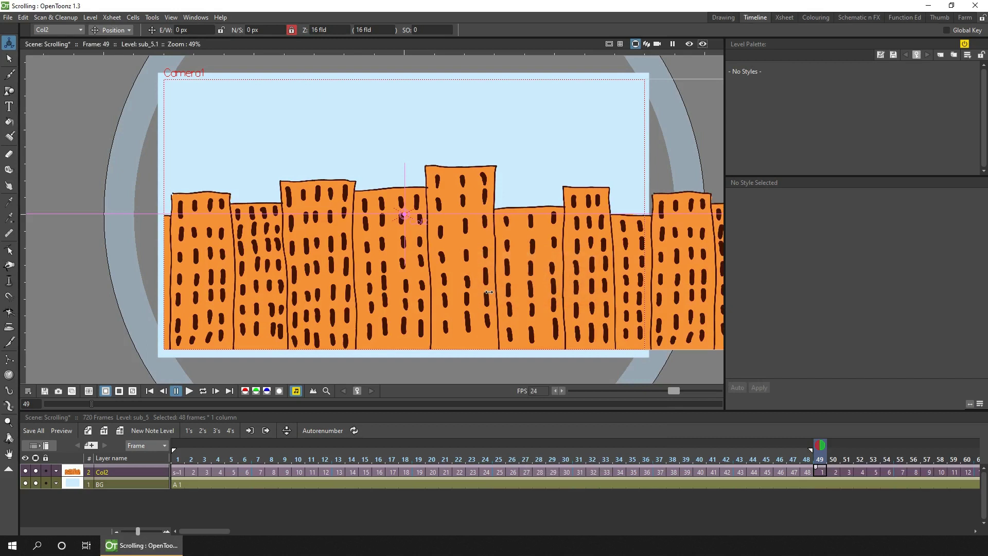
pyautogui.moveTo(209, 531); pyautogui.dragTo(281, 529)
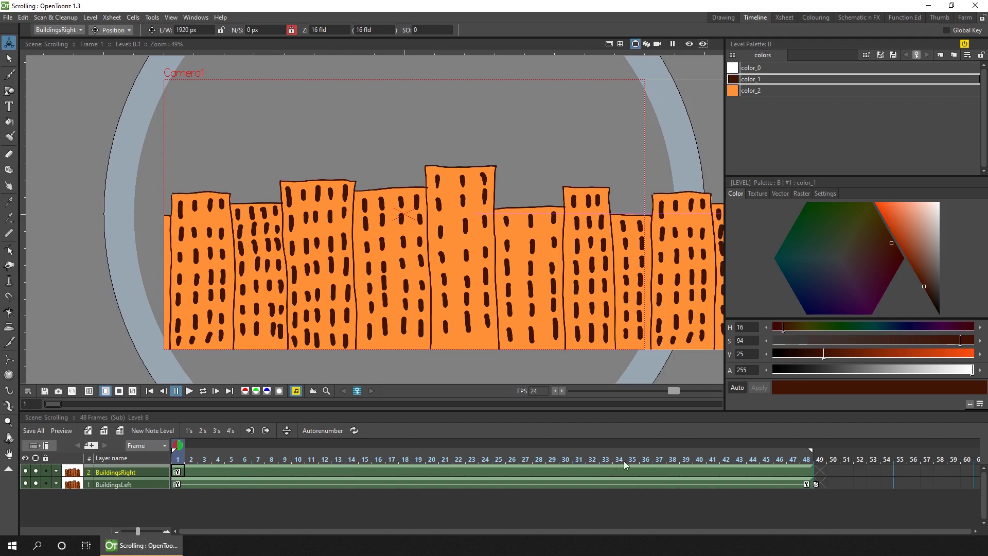
# Extend the building cells to frame 54, then repeat them up to frame 480.
pyautogui.click(805, 470)
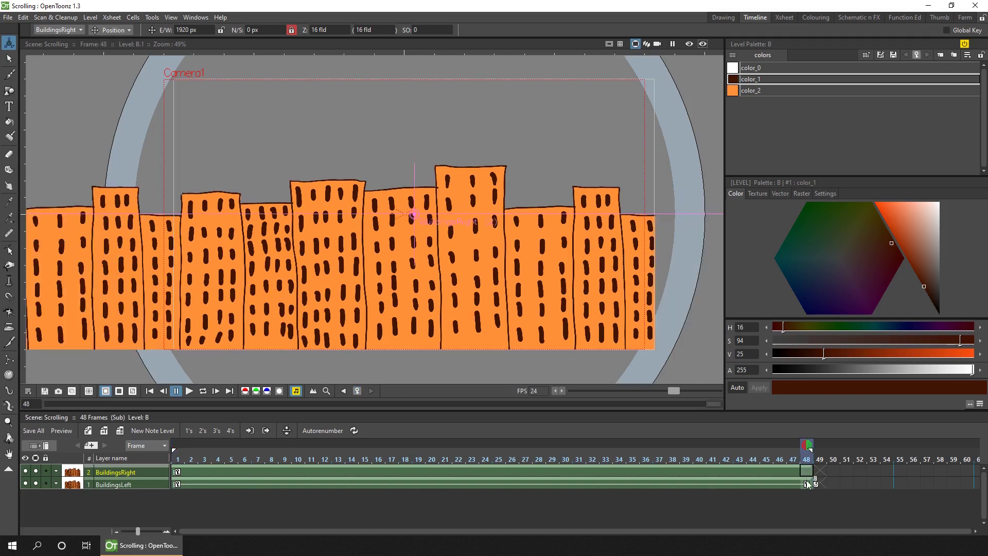
pyautogui.moveTo(816, 478); pyautogui.dragTo(891, 473)
pyautogui.click(887, 471)
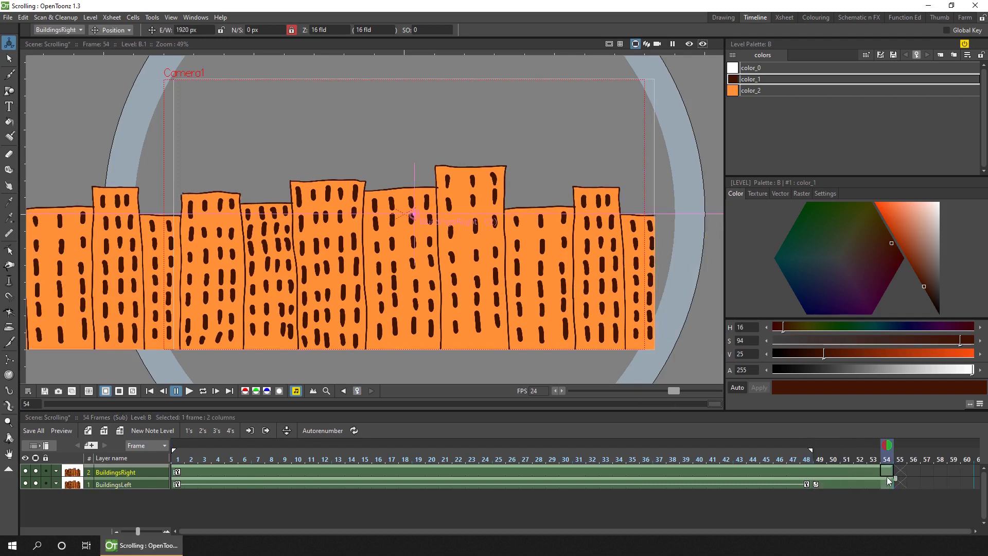
pyautogui.rightClick(887, 472)
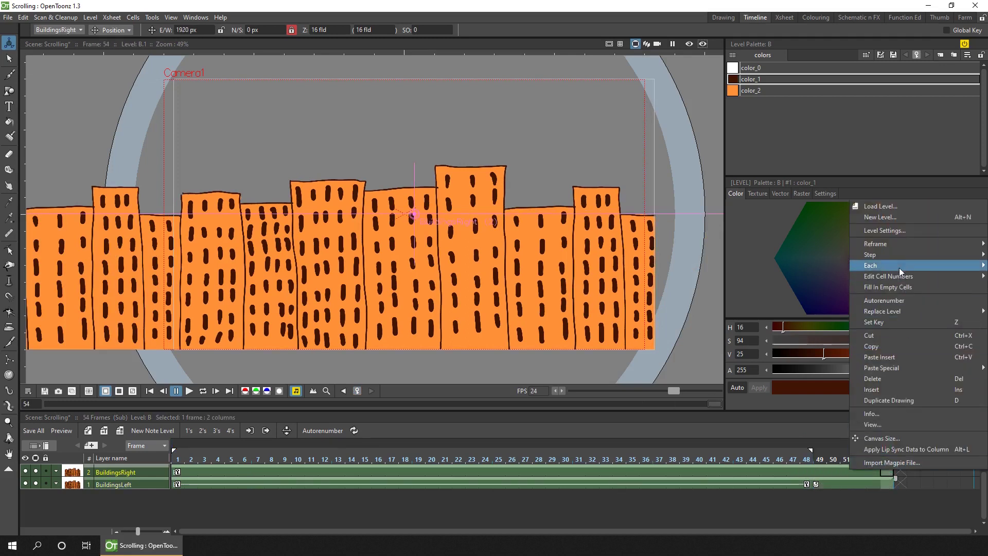
pyautogui.moveTo(895, 277)
pyautogui.click(799, 309)
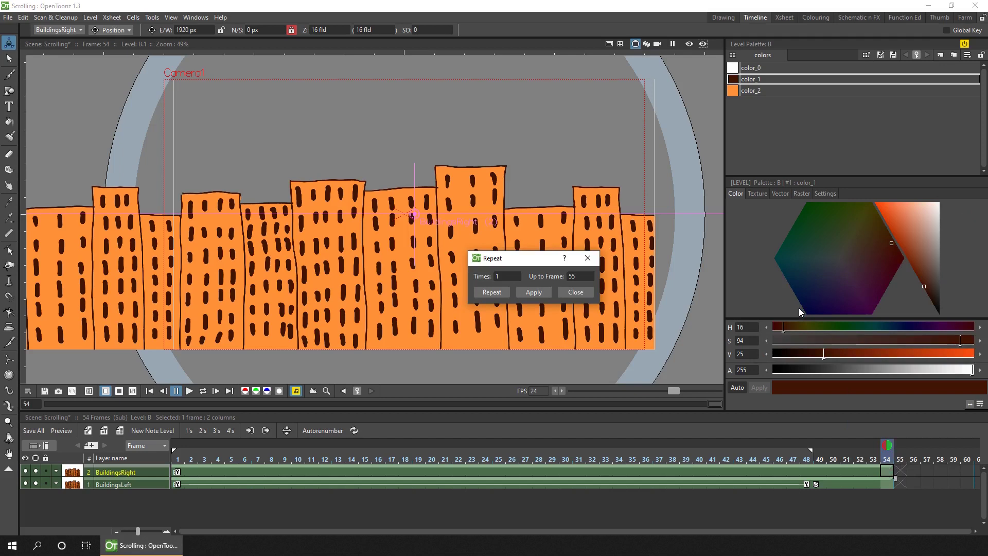
pyautogui.doubleClick(579, 273)
pyautogui.write('480')
pyautogui.click(491, 292)
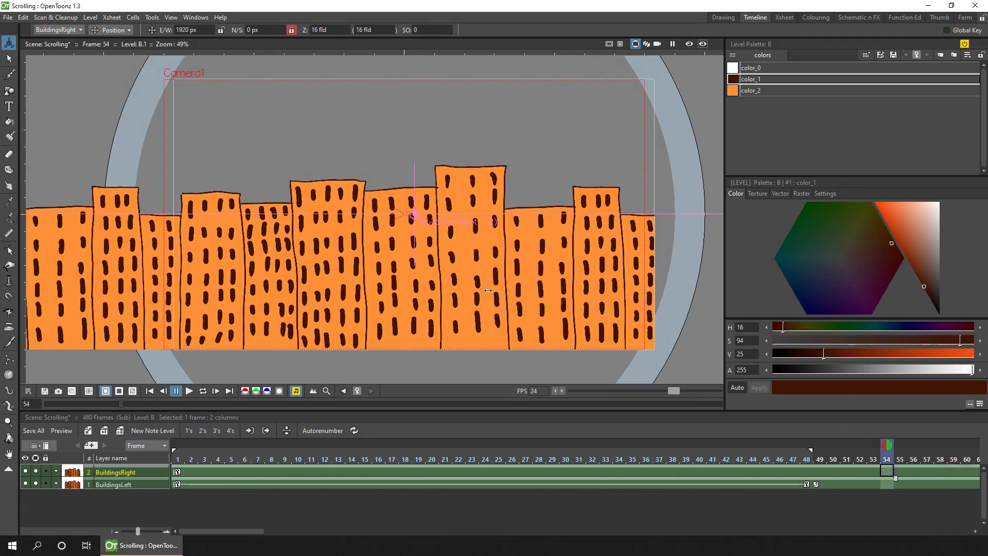
pyautogui.click(807, 470)
# Remove the 1–48 play range markers from the frame ruler.
pyautogui.rightClick(805, 459)
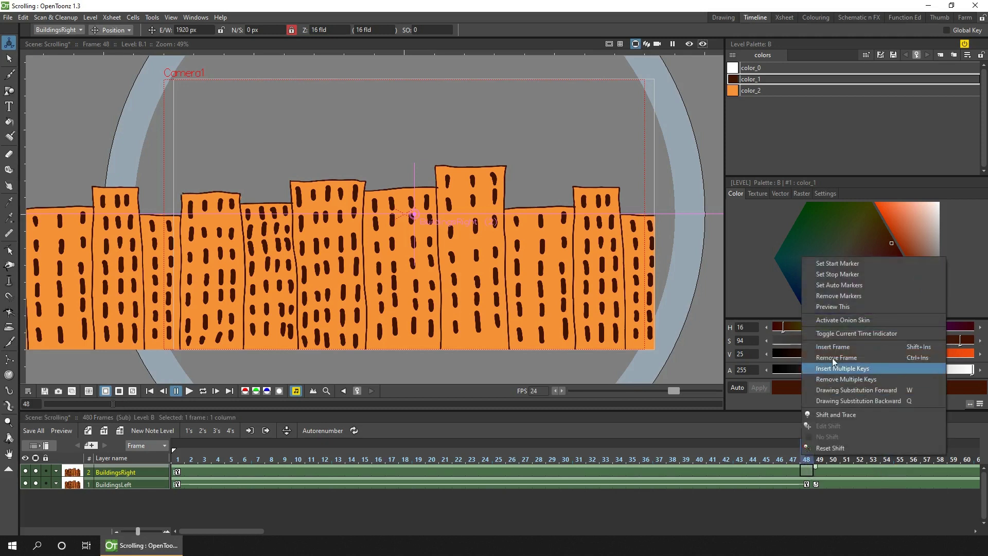
pyautogui.click(840, 286)
pyautogui.moveTo(223, 537); pyautogui.dragTo(170, 533)
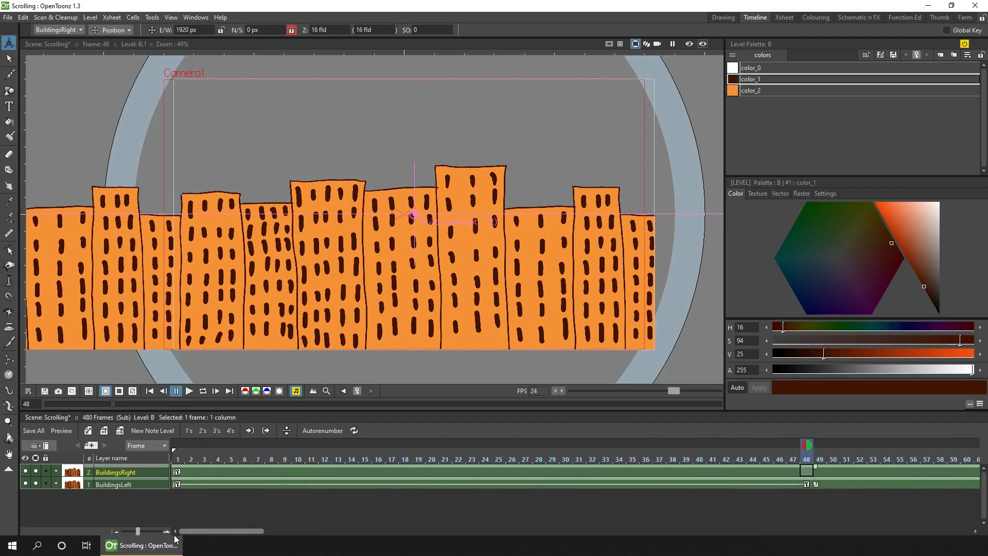
# Play the building scroll from frame 1 past frame 48, then stop back on frame 1.
pyautogui.click(151, 391)
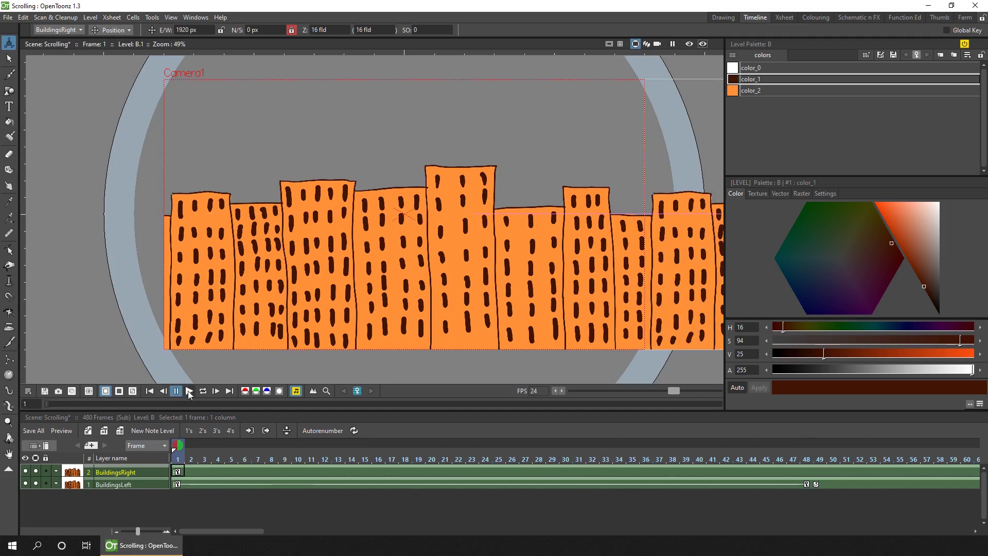
pyautogui.click(188, 390)
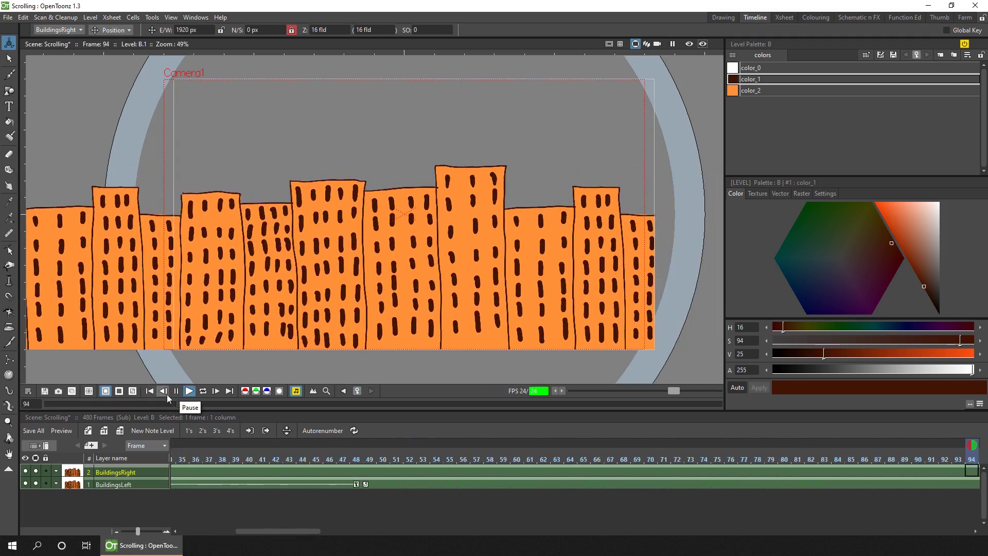
pyautogui.click(150, 392)
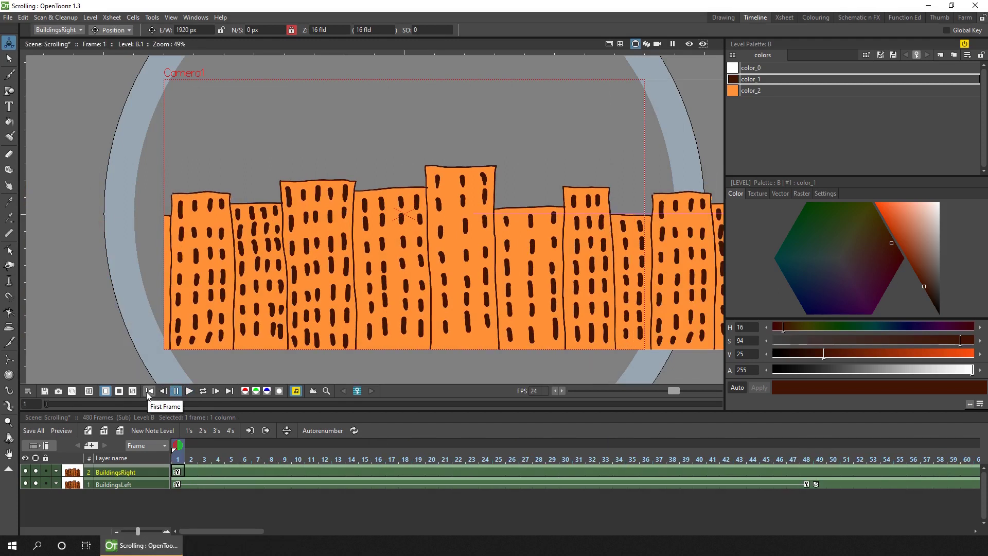
# Toggle cycling after BuildingsLeft's last key at frame 48 and replay to check the seamless loop.
pyautogui.click(816, 485)
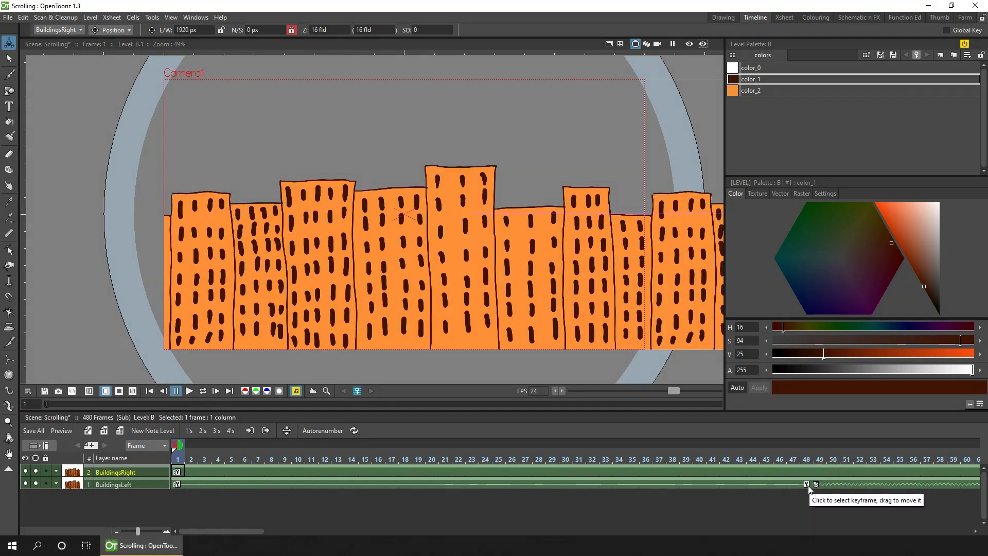
pyautogui.moveTo(232, 530); pyautogui.dragTo(195, 532)
pyautogui.click(188, 392)
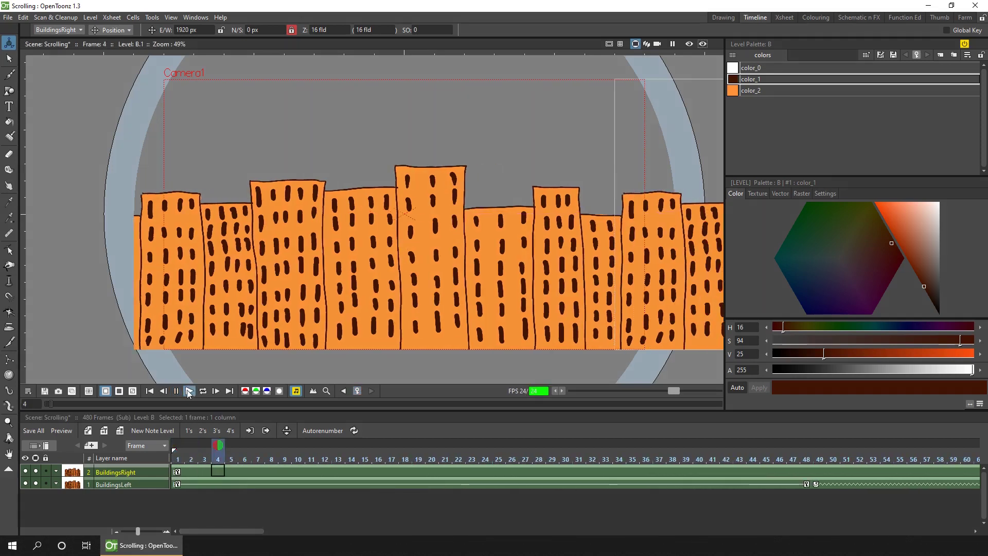